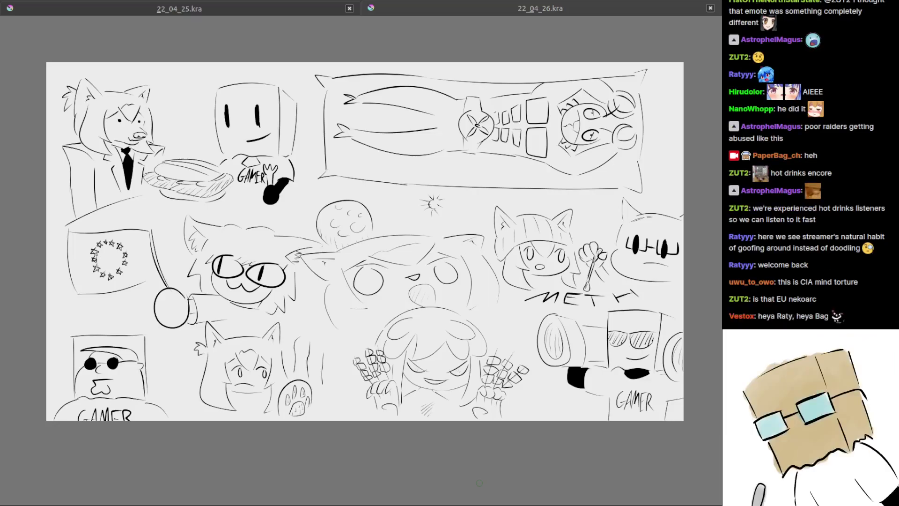
# Bring back the hidden toolbars and side panels and create a new blank 3,840 x 2,160 document.
pyautogui.press('3')
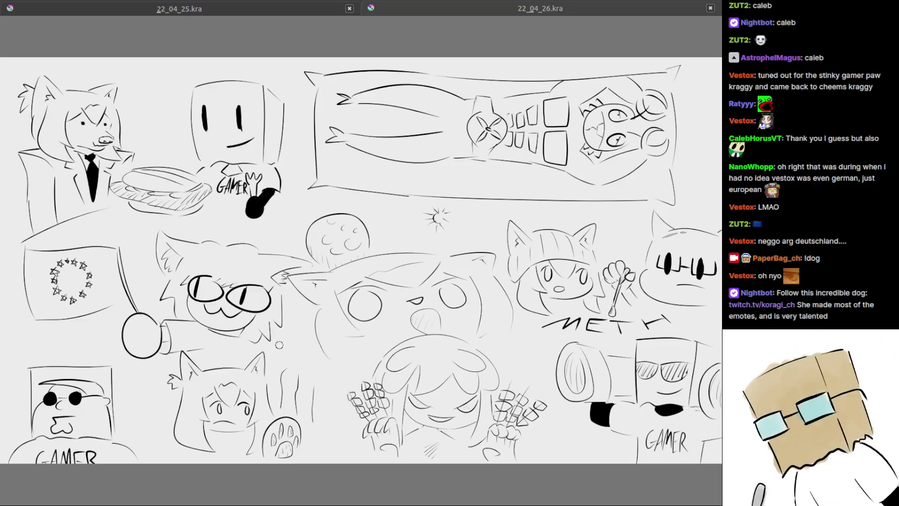
pyautogui.scroll(-1, 396, 273)
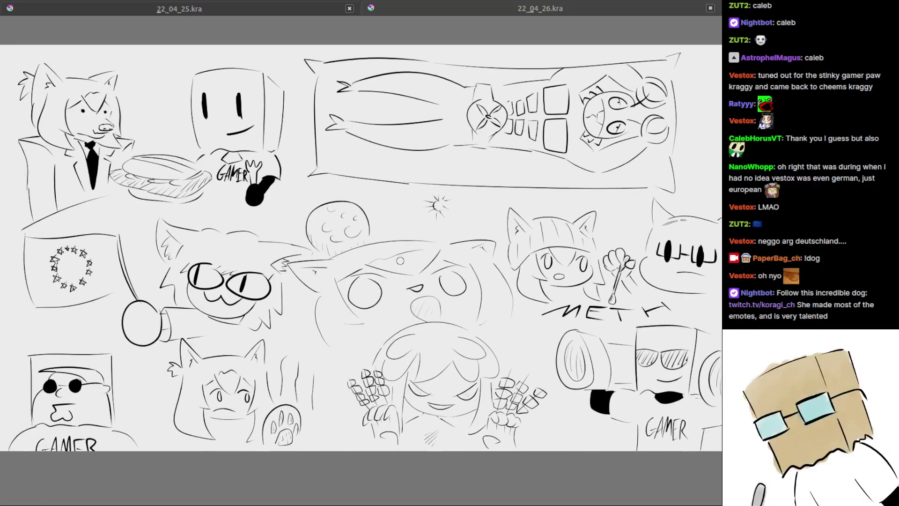
pyautogui.press('Tab')
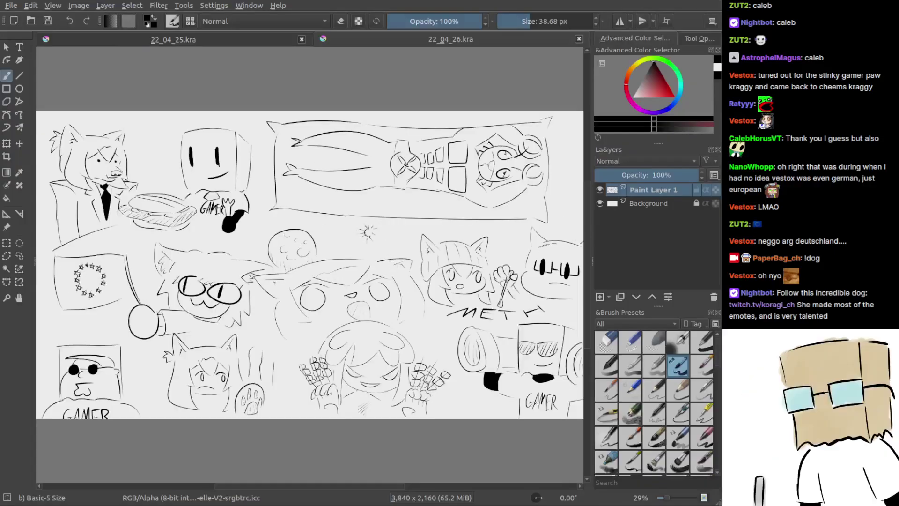
pyautogui.scroll(3, 340, 271)
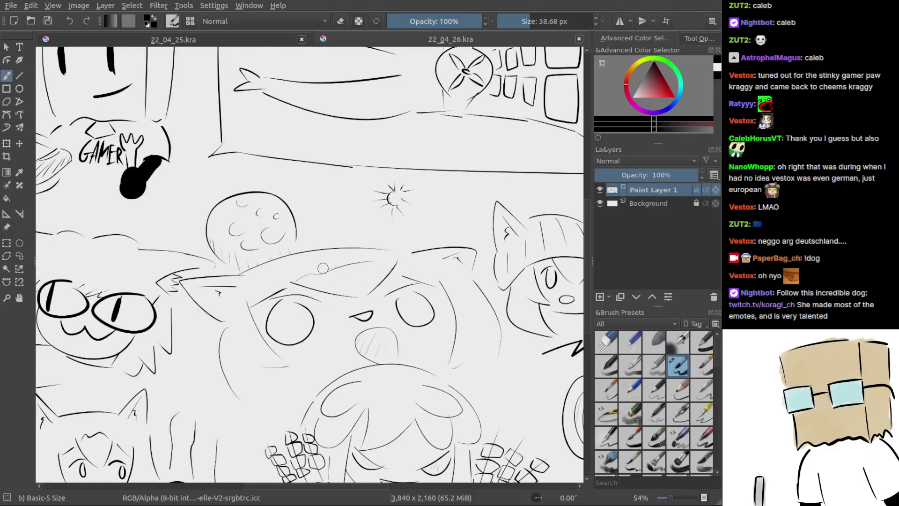
pyautogui.scroll(-3, 331, 270)
pyautogui.moveTo(361, 290)
pyautogui.mouseDown()
pyautogui.moveTo(381, 258)
pyautogui.moveTo(358, 232)
pyautogui.mouseUp()
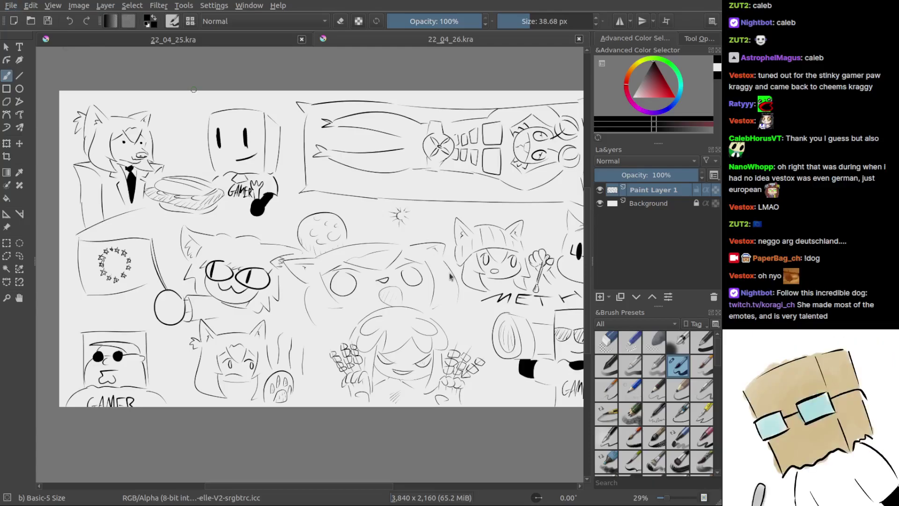
pyautogui.hotkey('ctrl', 'n')
pyautogui.press('Return')
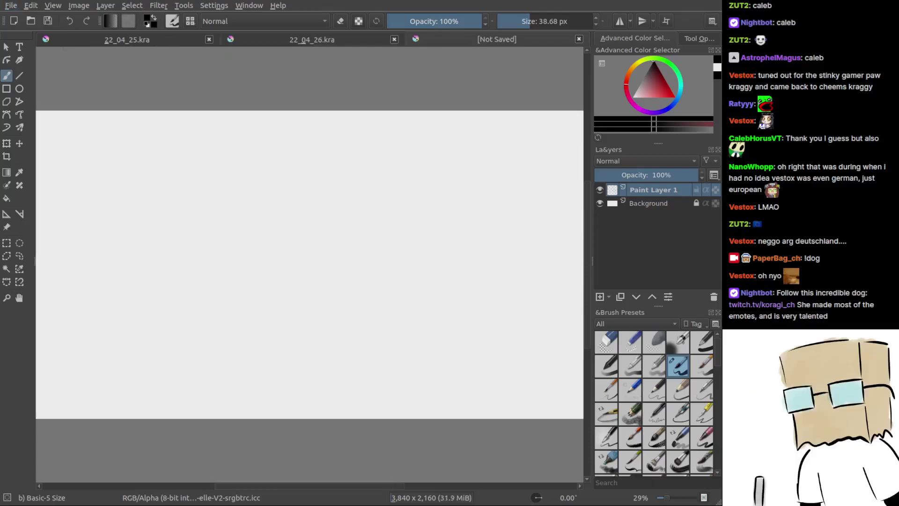
# Look over the microwave and rain-cloud doodles in 22_04_25.kra and close that document.
pyautogui.hotkey('ctrl', 'v')
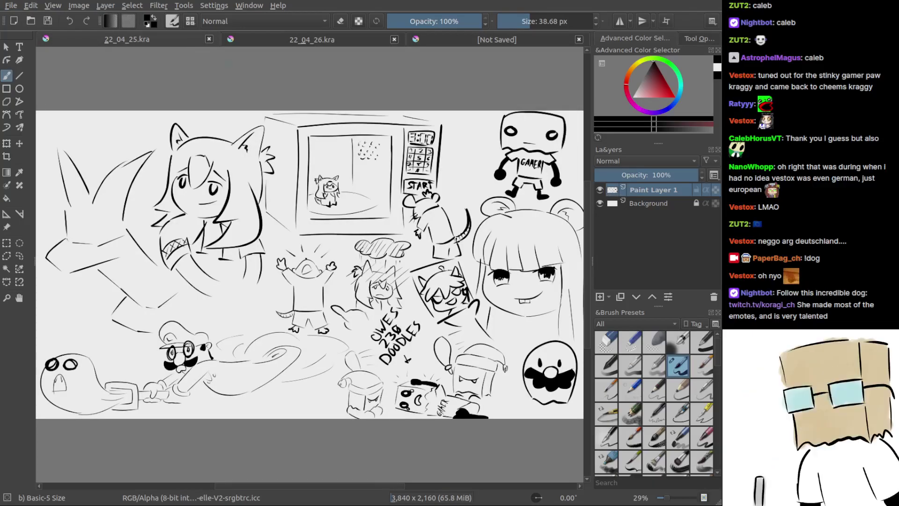
pyautogui.scroll(3, 371, 216)
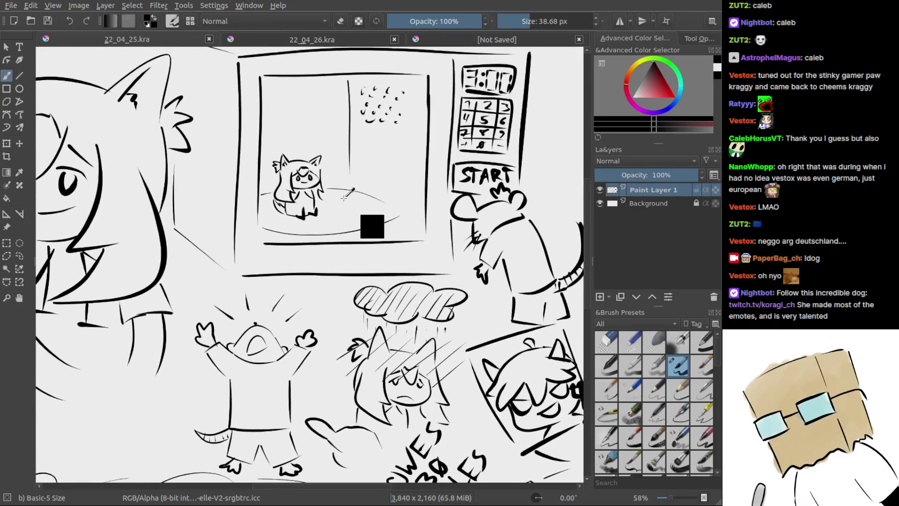
pyautogui.scroll(2, 434, 281)
pyautogui.scroll(2, 434, 281)
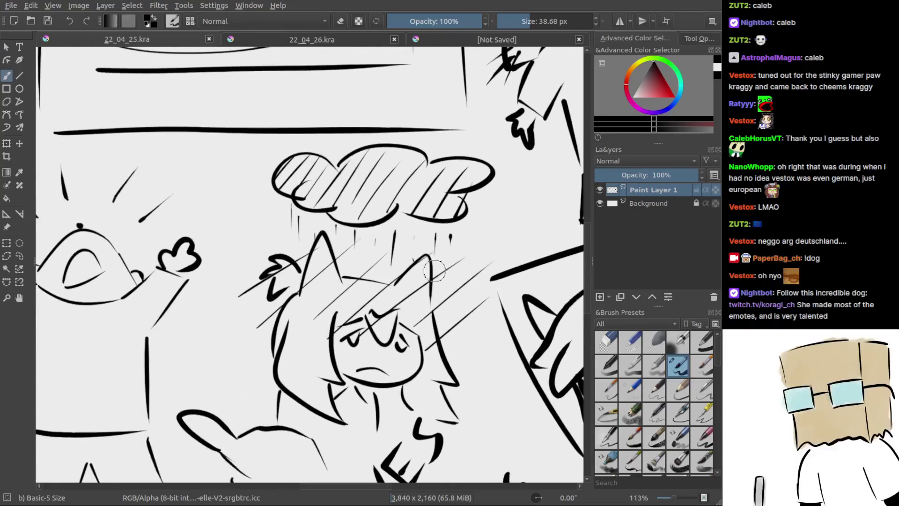
pyautogui.scroll(-3, 334, 224)
pyautogui.scroll(2, 334, 223)
pyautogui.scroll(-2, 340, 192)
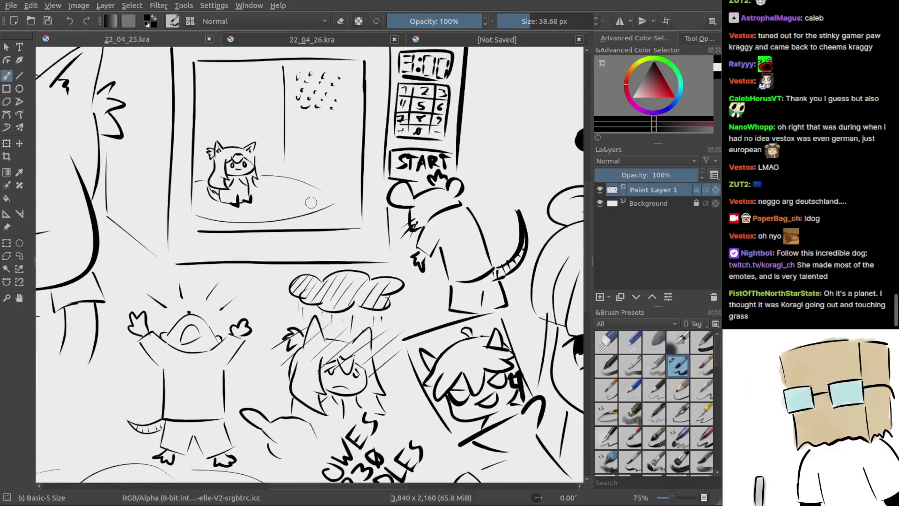
pyautogui.scroll(-3, 344, 204)
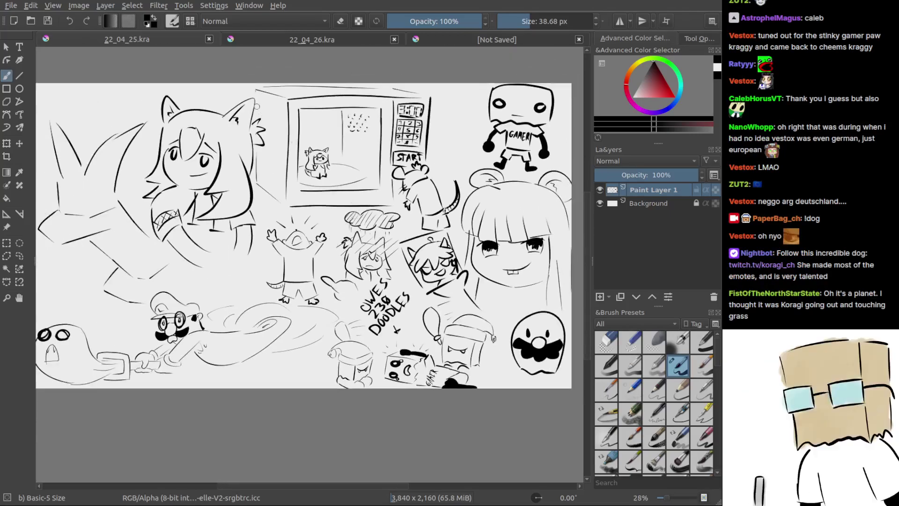
pyautogui.click(208, 40)
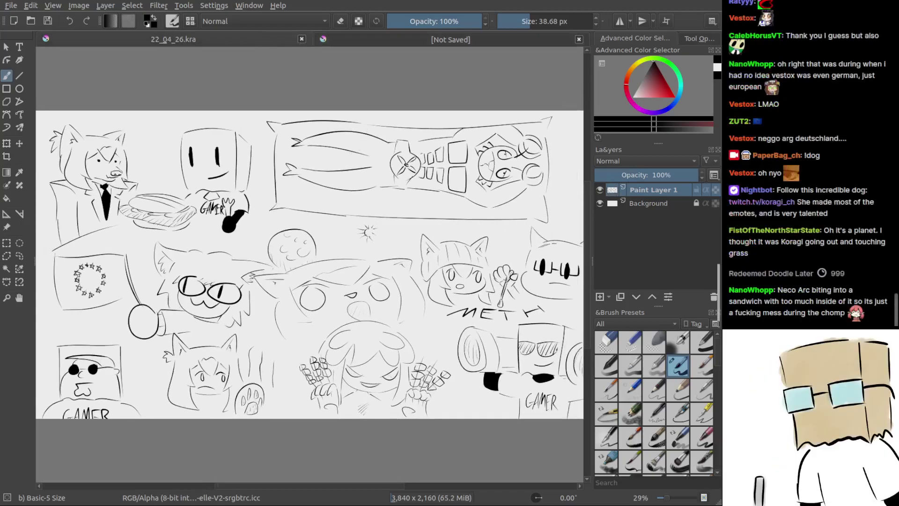
# Paste the burger-eating character picture into the unsaved document as a new layer and examine the burger's fillings up close.
pyautogui.press('Delete')
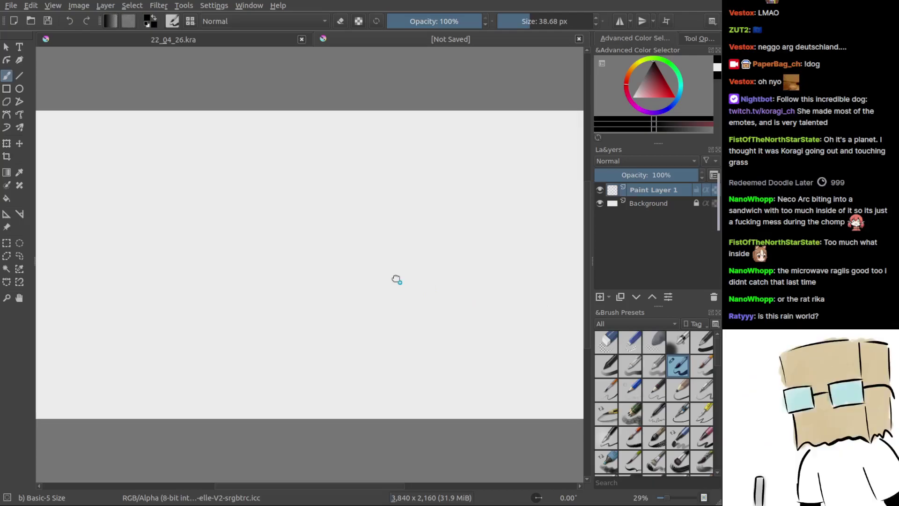
pyautogui.moveTo(396, 279); pyautogui.dragTo(396, 280)
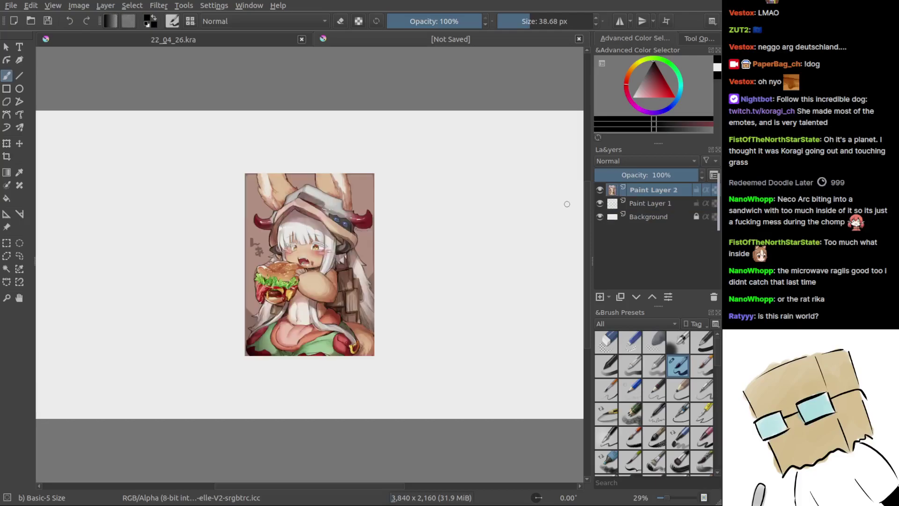
pyautogui.scroll(3, 361, 300)
pyautogui.moveTo(209, 286); pyautogui.dragTo(265, 295)
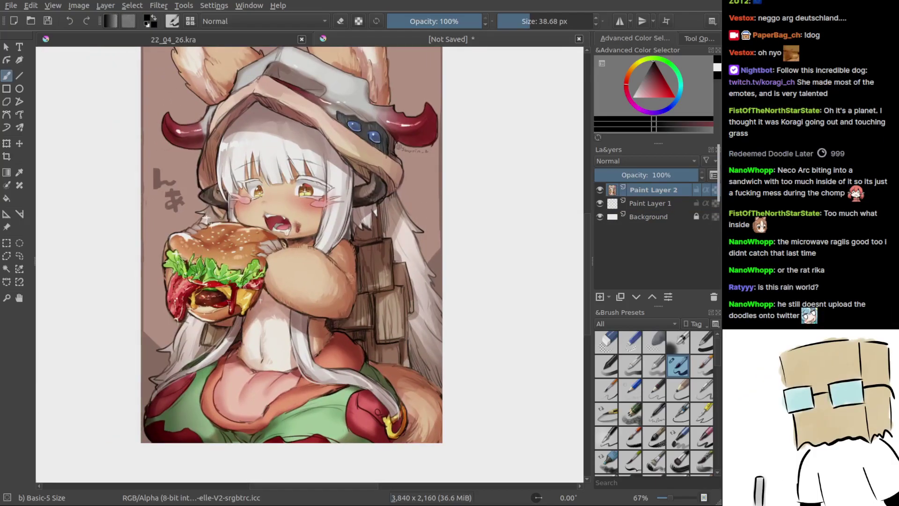
pyautogui.scroll(5, 199, 262)
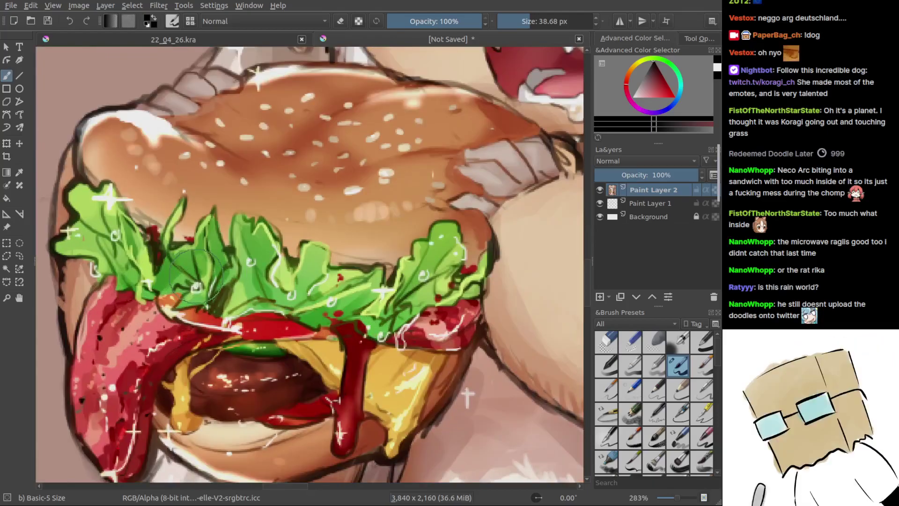
pyautogui.moveTo(197, 276)
pyautogui.mouseDown()
pyautogui.moveTo(239, 256)
pyautogui.moveTo(234, 246)
pyautogui.moveTo(279, 281)
pyautogui.mouseUp()
pyautogui.moveTo(239, 241); pyautogui.dragTo(236, 267)
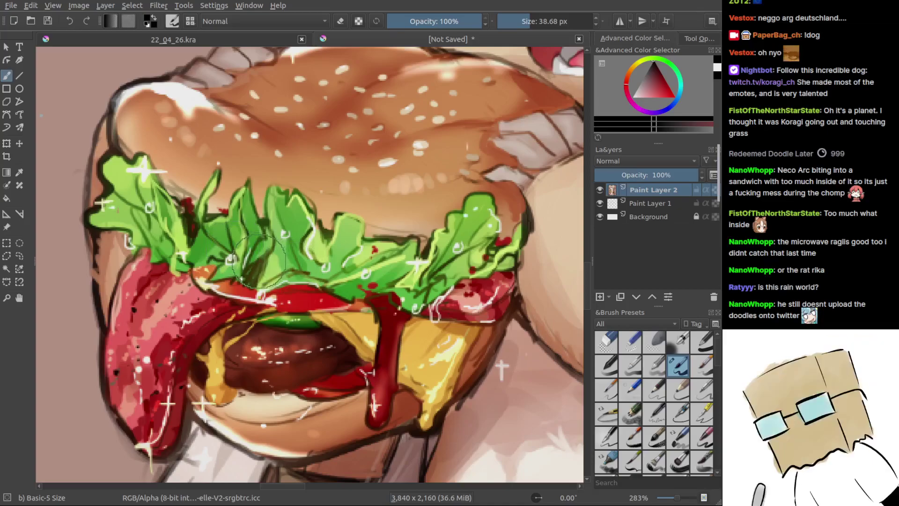
pyautogui.moveTo(261, 262); pyautogui.dragTo(268, 281)
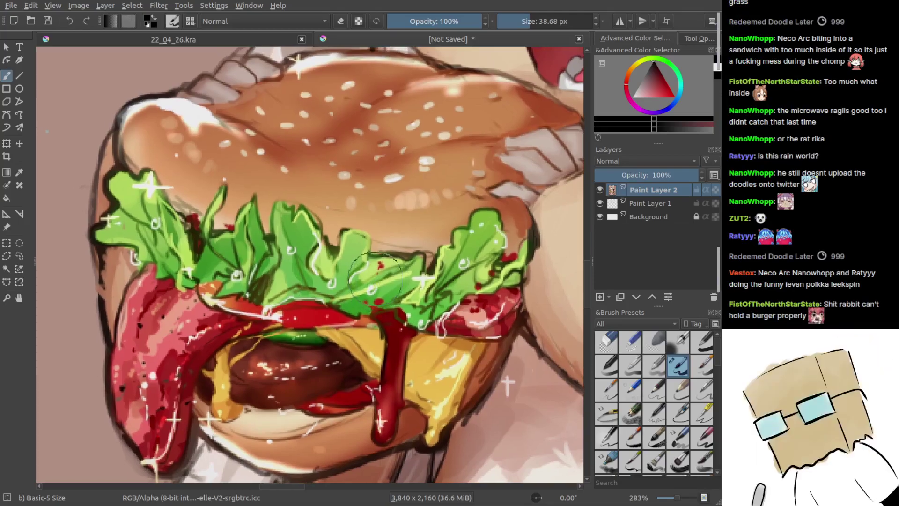
# Delete the layer holding the pasted reference picture from the unsaved document.
pyautogui.press('-')
pyautogui.press('-')
pyautogui.press('-')
pyautogui.press('-')
pyautogui.press('-')
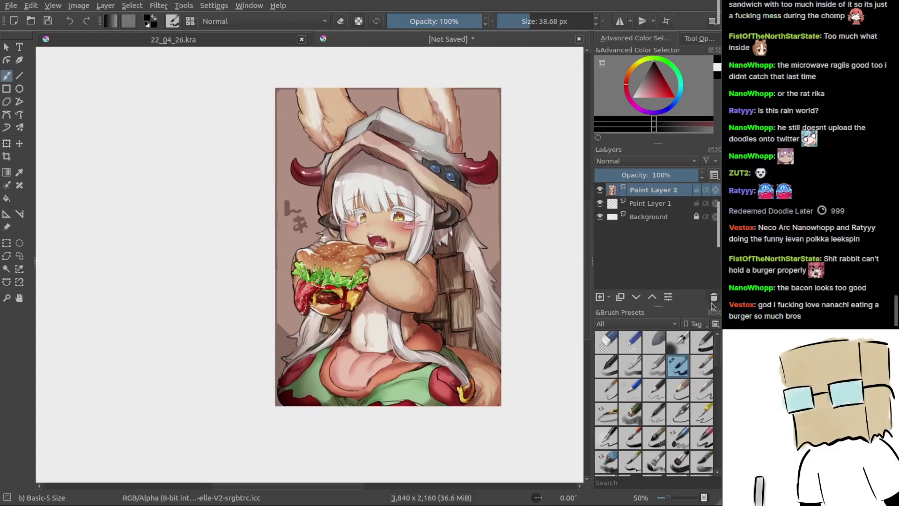
pyautogui.click(713, 297)
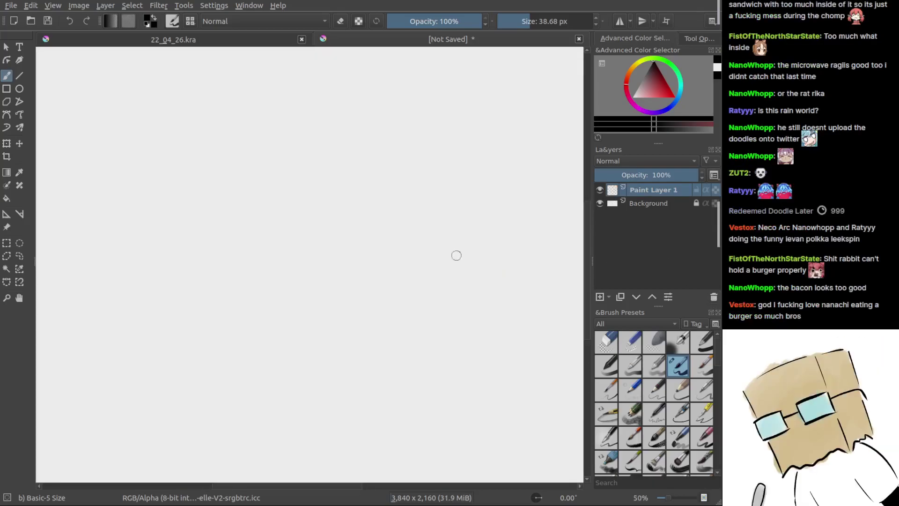
# Switch to the canvas-only view and sketch a short, nearly horizontal stroke at the blank canvas's left edge.
pyautogui.scroll(-2, 410, 237)
pyautogui.scroll(1, 300, 273)
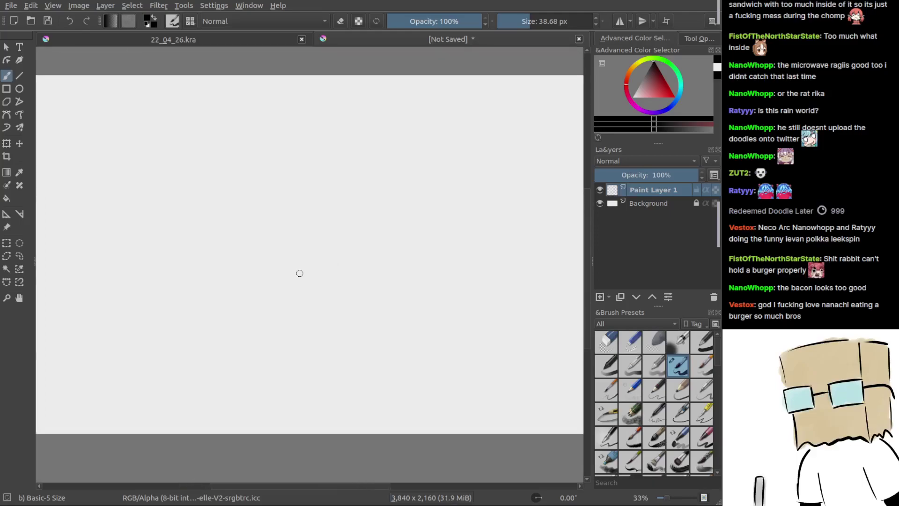
pyautogui.press('Tab')
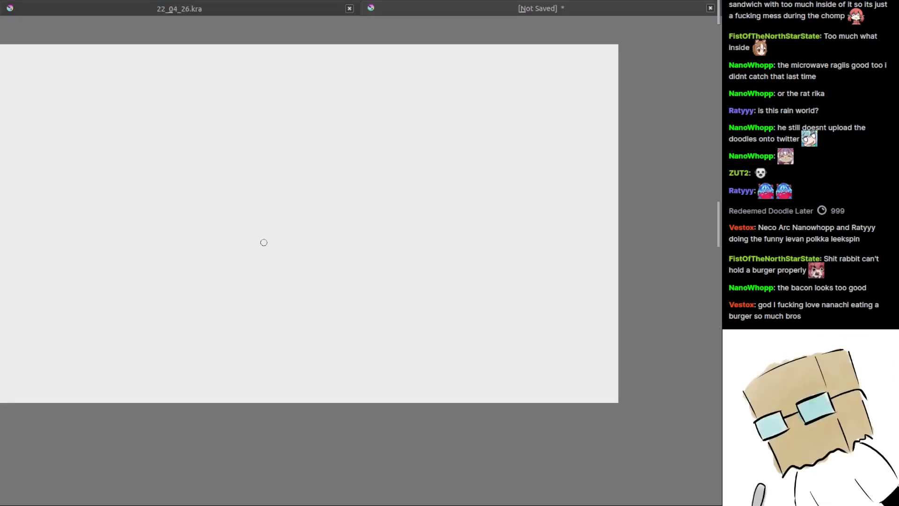
pyautogui.moveTo(383, 211); pyautogui.dragTo(431, 219)
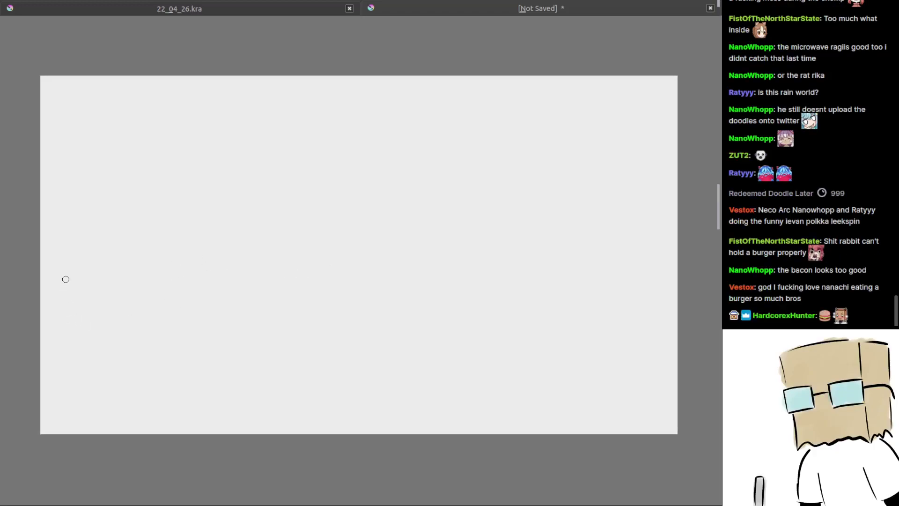
pyautogui.moveTo(60, 263); pyautogui.dragTo(41, 264)
pyautogui.moveTo(205, 282); pyautogui.dragTo(311, 266)
pyautogui.moveTo(252, 294)
pyautogui.mouseDown()
pyautogui.moveTo(335, 289)
pyautogui.moveTo(385, 259)
pyautogui.moveTo(303, 277)
pyautogui.mouseUp()
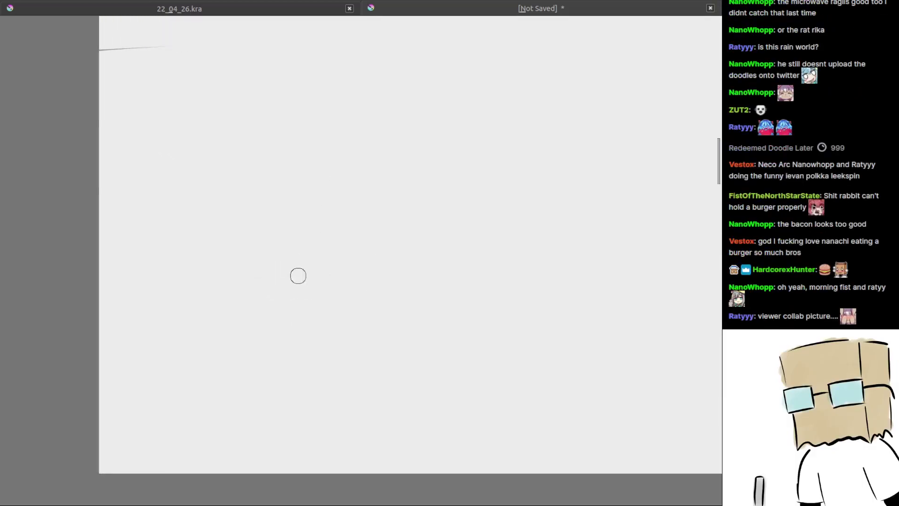